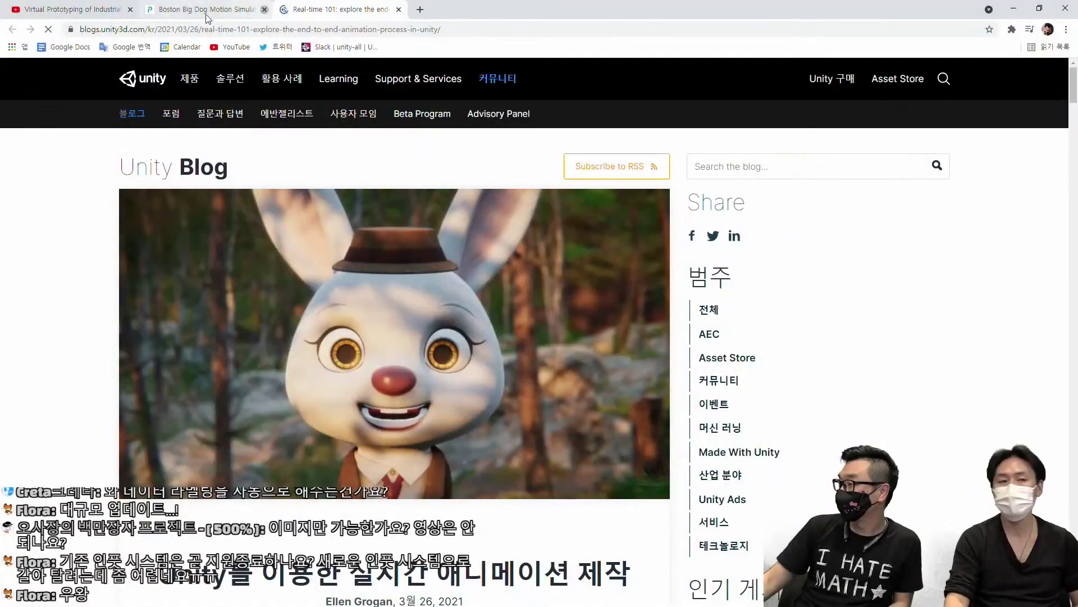
Close the Virtual Prototyping and Boston Big Dog tabs, then open the article's embedded Road to Realtime video on YouTube
click(264, 9)
click(129, 9)
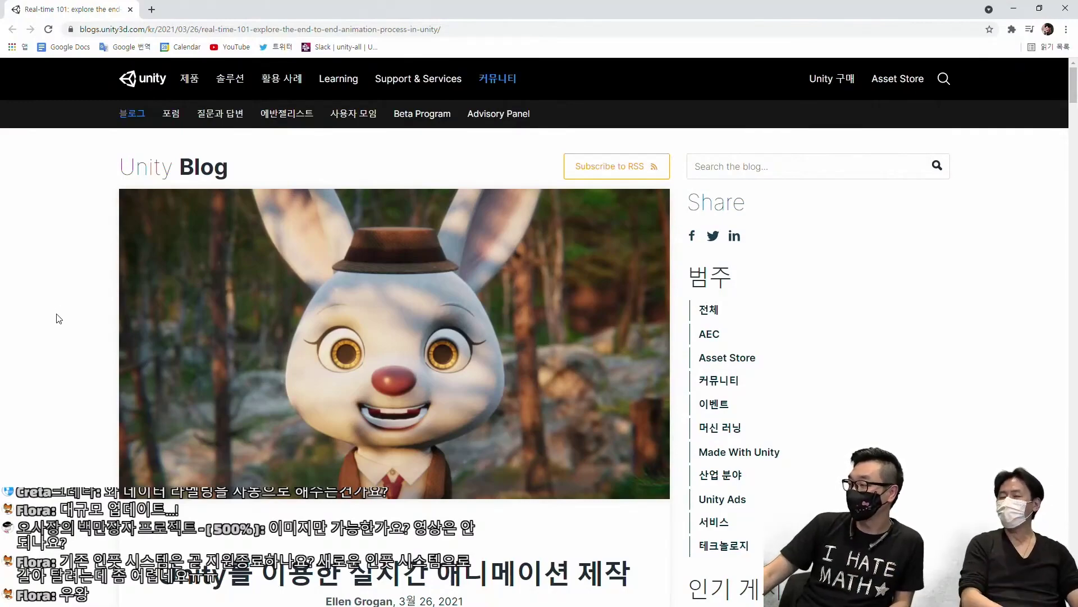
scroll(59, 319, down, 3)
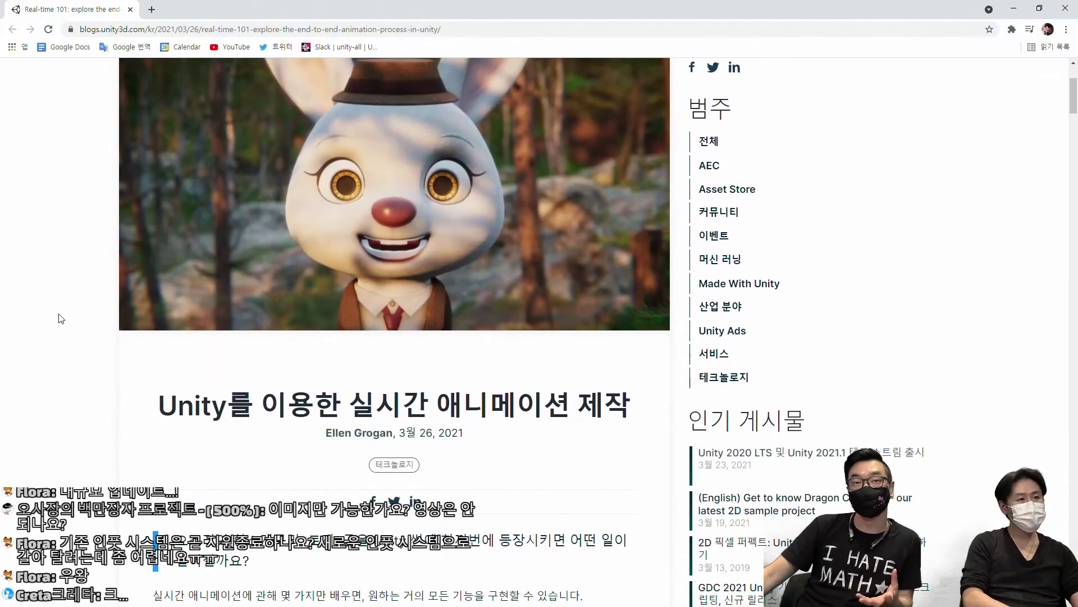
scroll(61, 318, down, 5)
scroll(490, 332, down, 5)
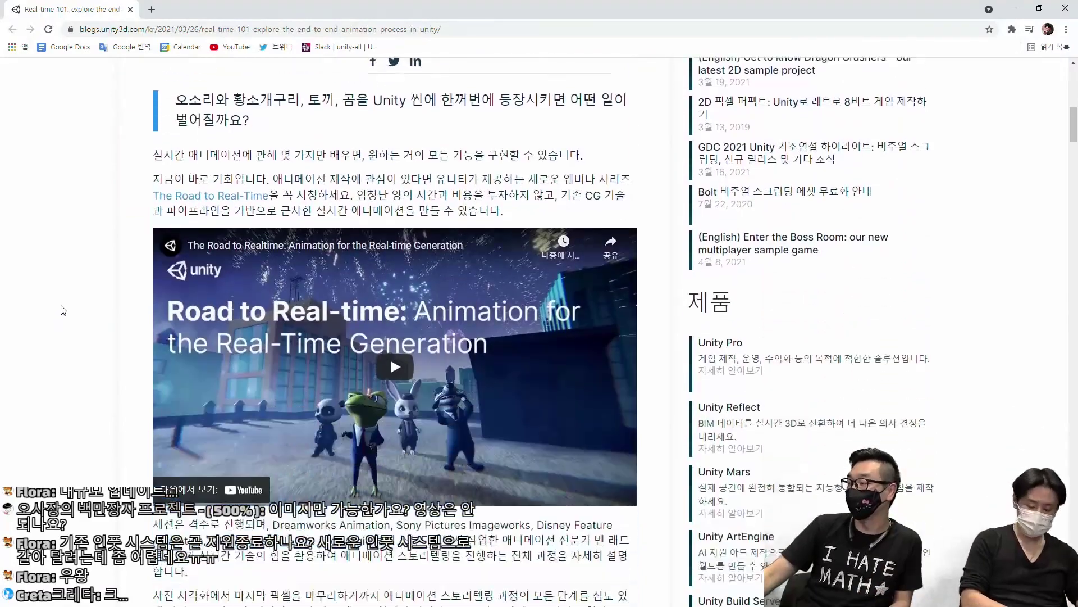
click(251, 183)
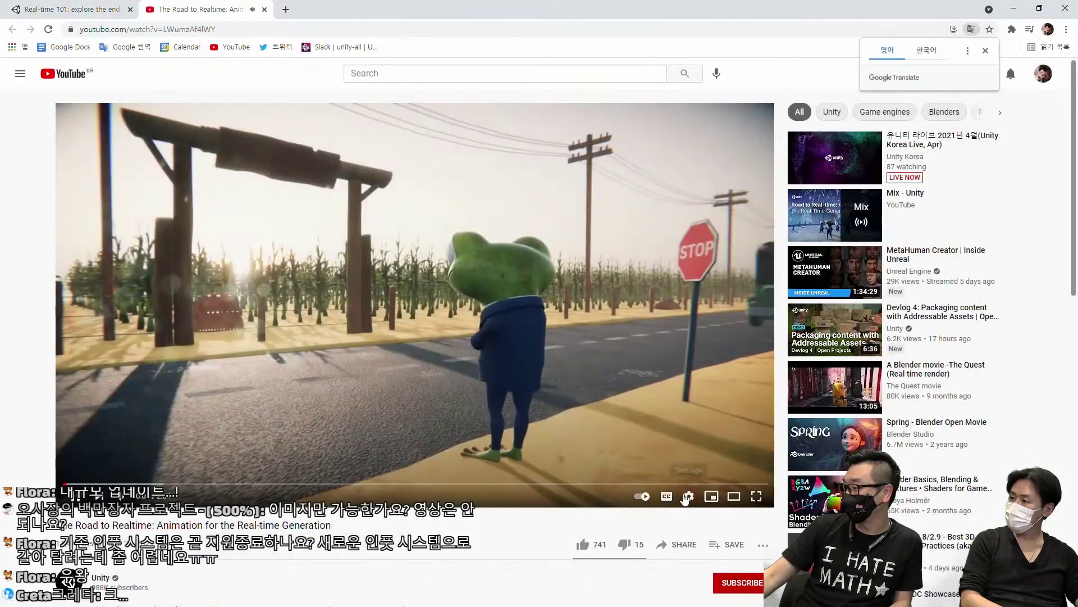
Watch The Road to Realtime video fullscreen, then exit fullscreen and pause it around 0:45
click(757, 497)
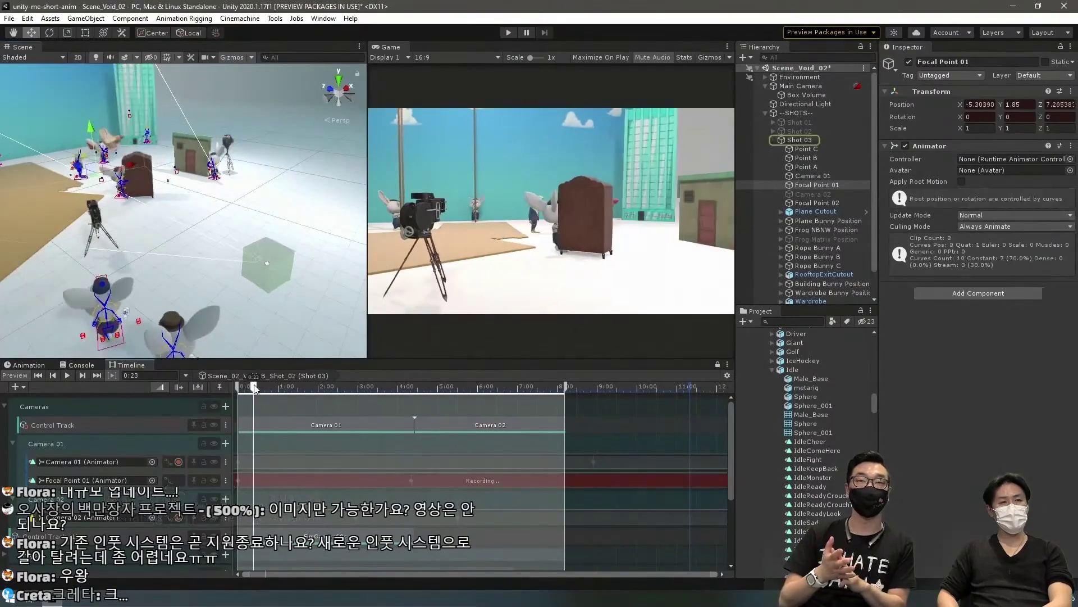
click(414, 404)
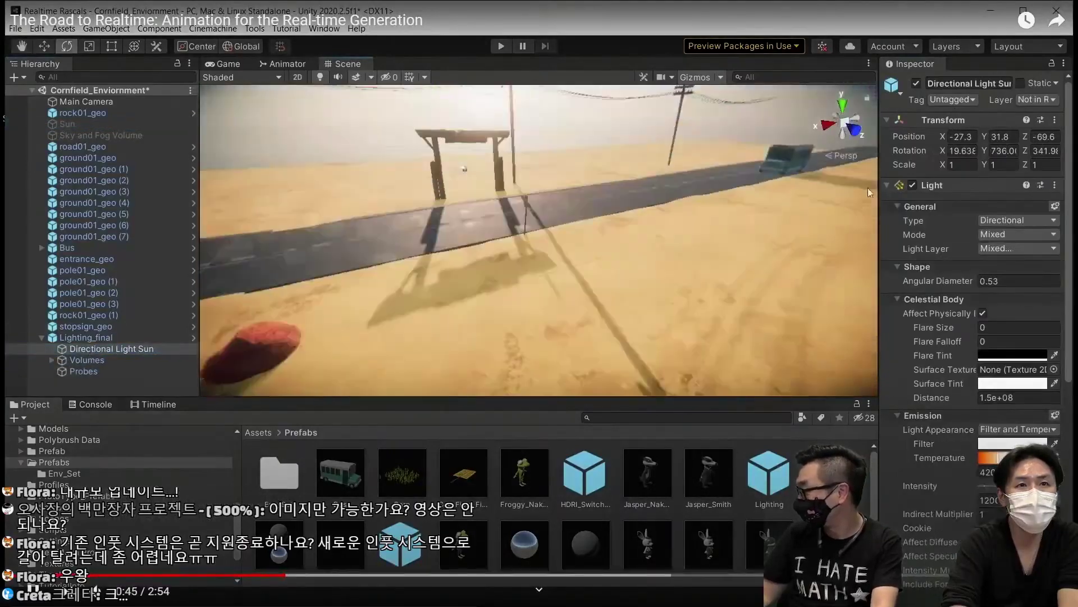
key(Escape)
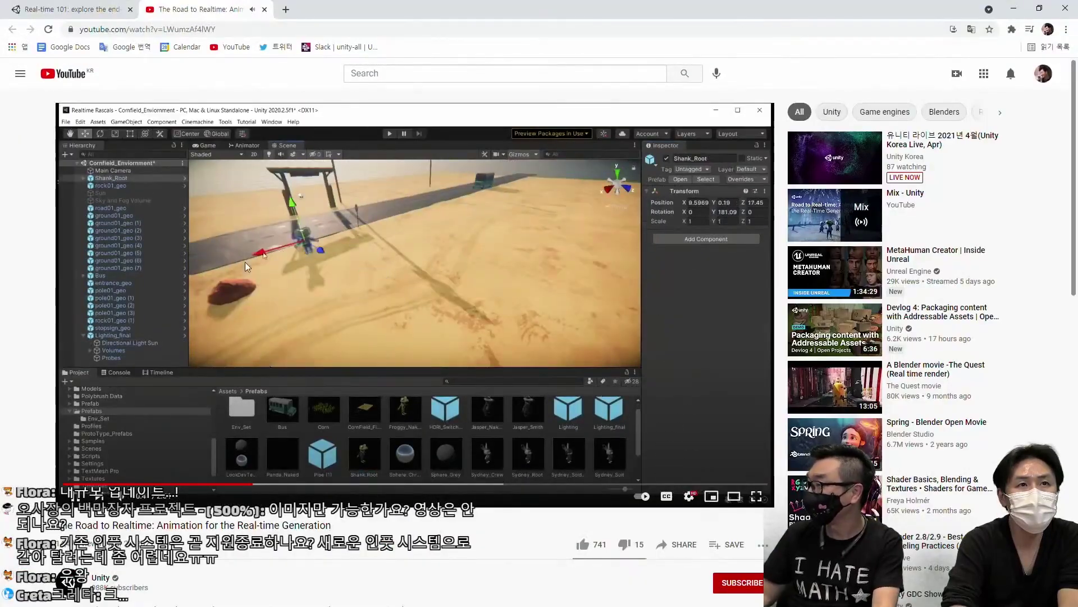
click(262, 335)
Return to the Real-time 101 article, read down through it, then switch to the Unity Editor
click(50, 10)
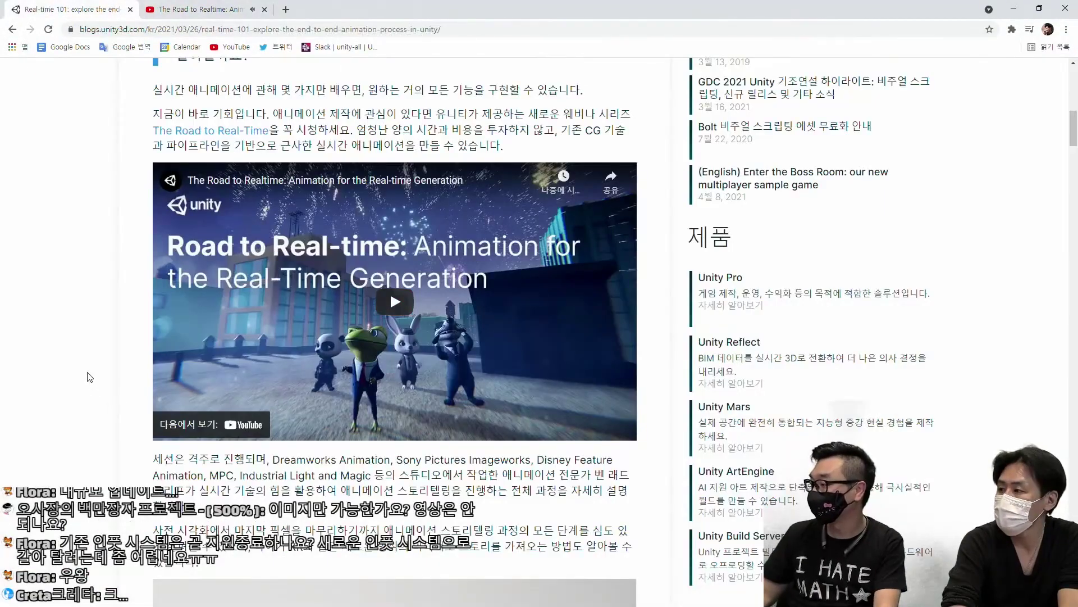
scroll(90, 378, down, 4)
scroll(96, 340, down, 2)
scroll(97, 337, down, 9)
scroll(97, 313, down, 2)
scroll(92, 306, down, 4)
scroll(86, 301, down, 4)
scroll(86, 301, down, 4)
scroll(88, 299, down, 5)
scroll(87, 299, down, 5)
scroll(87, 299, down, 4)
scroll(88, 299, down, 3)
scroll(88, 299, up, 5)
scroll(88, 299, up, 1)
key(alt+Tab)
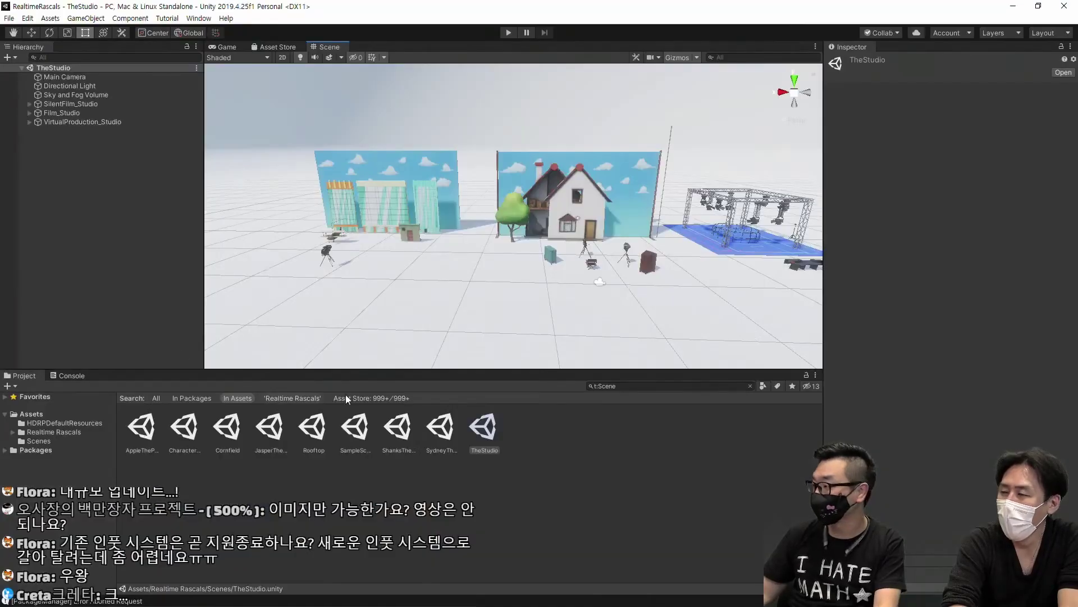
Move and zoom the TheStudio Scene view in toward the house set
middle_drag(548, 208, 477, 250)
scroll(538, 247, up, 3)
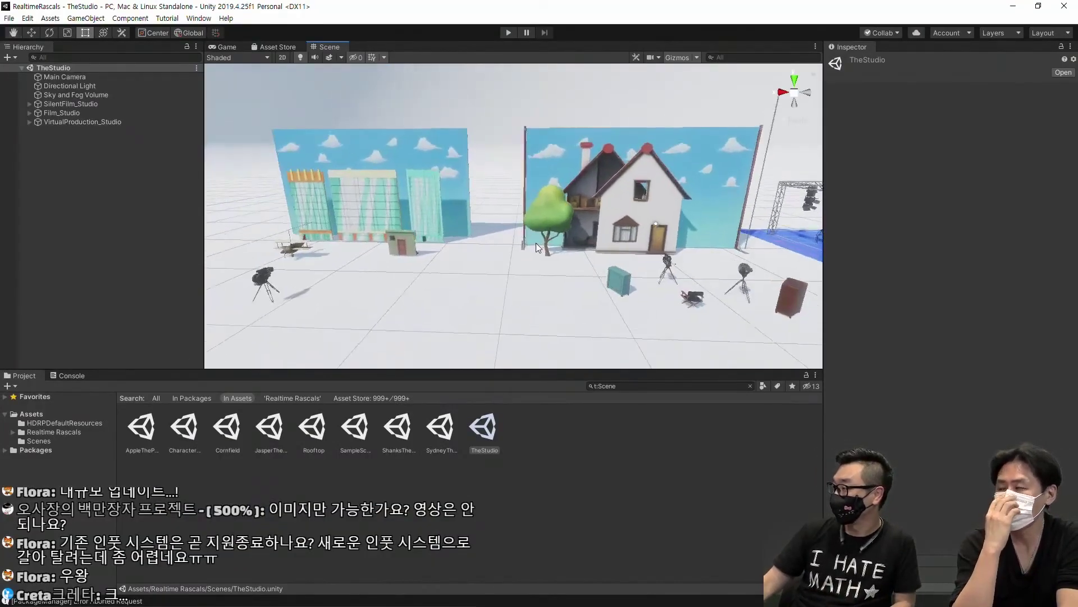
scroll(561, 250, up, 2)
scroll(595, 254, up, 2)
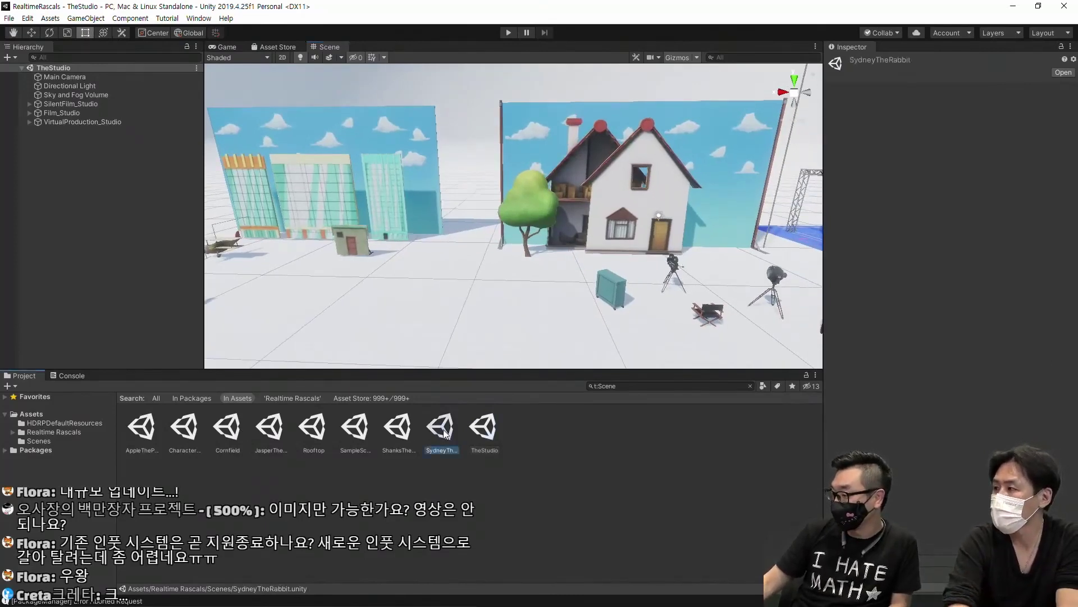
Open the Rooftop scene, orbit over the rooftops and cornfield, then open Characters_Basic
double_click(319, 431)
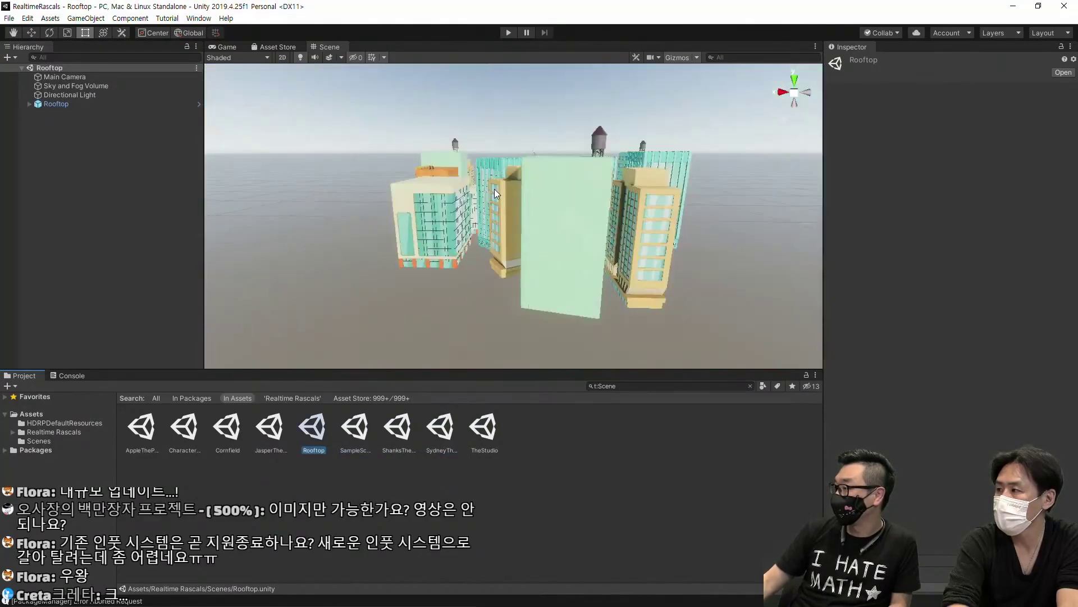
mouse_move(478, 241)
alt+mouse_down()
mouse_move(619, 289)
mouse_move(681, 227)
mouse_move(688, 233)
alt+mouse_up()
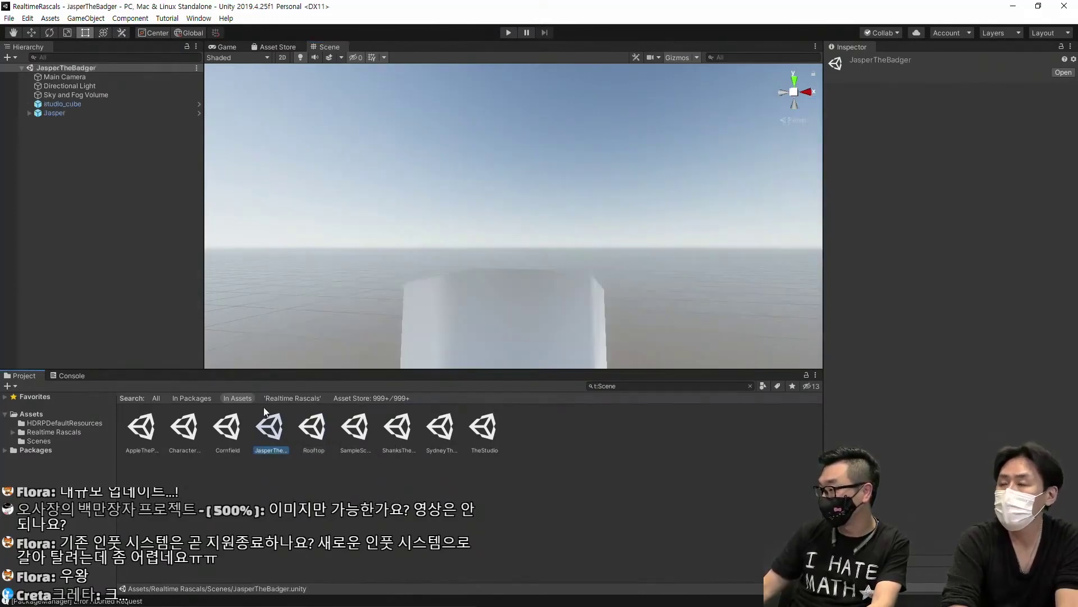
middle_drag(565, 300, 471, 187)
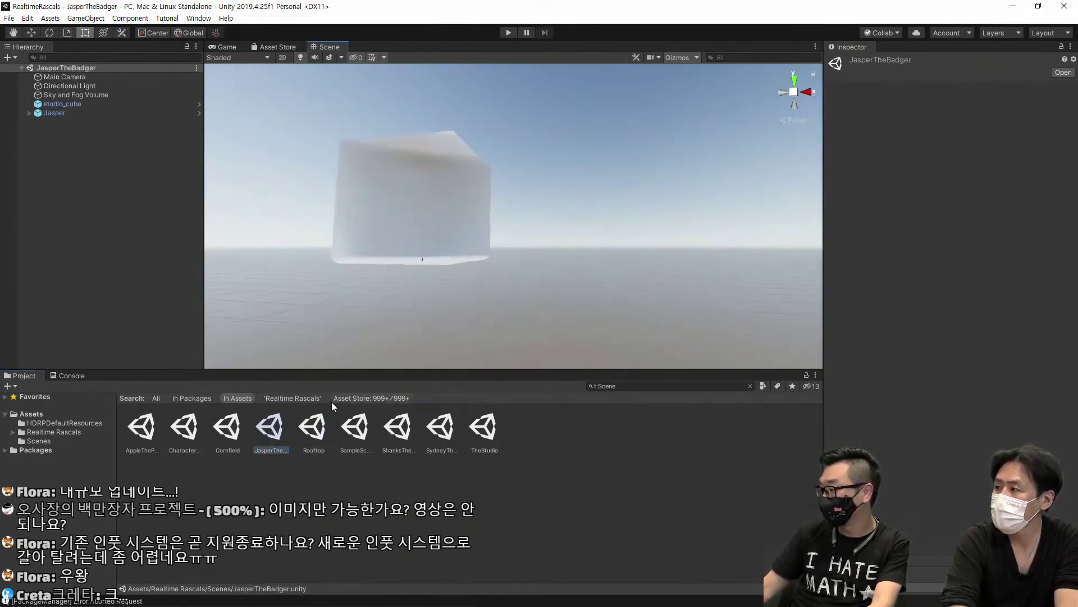
alt+drag(398, 213, 483, 276)
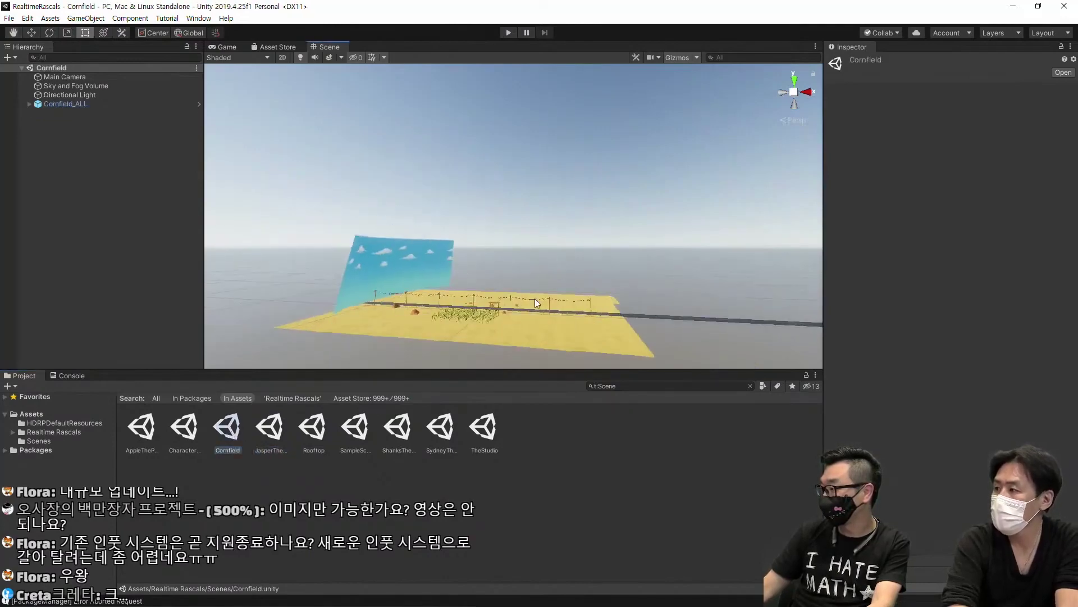
mouse_move(483, 276)
right_down()
mouse_move(420, 267)
mouse_move(351, 283)
mouse_move(205, 427)
right_up()
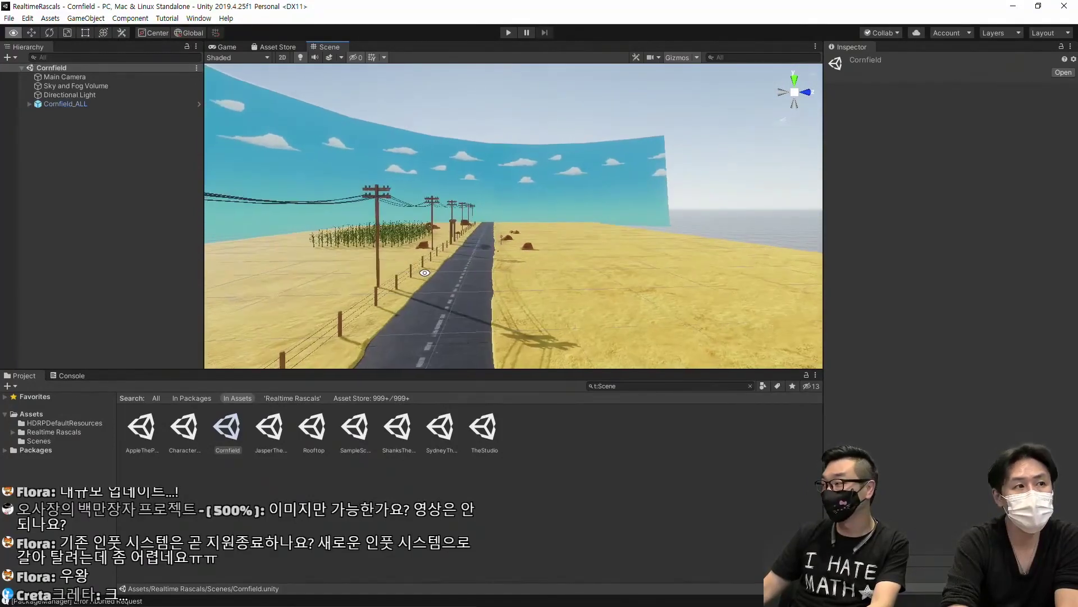
double_click(194, 429)
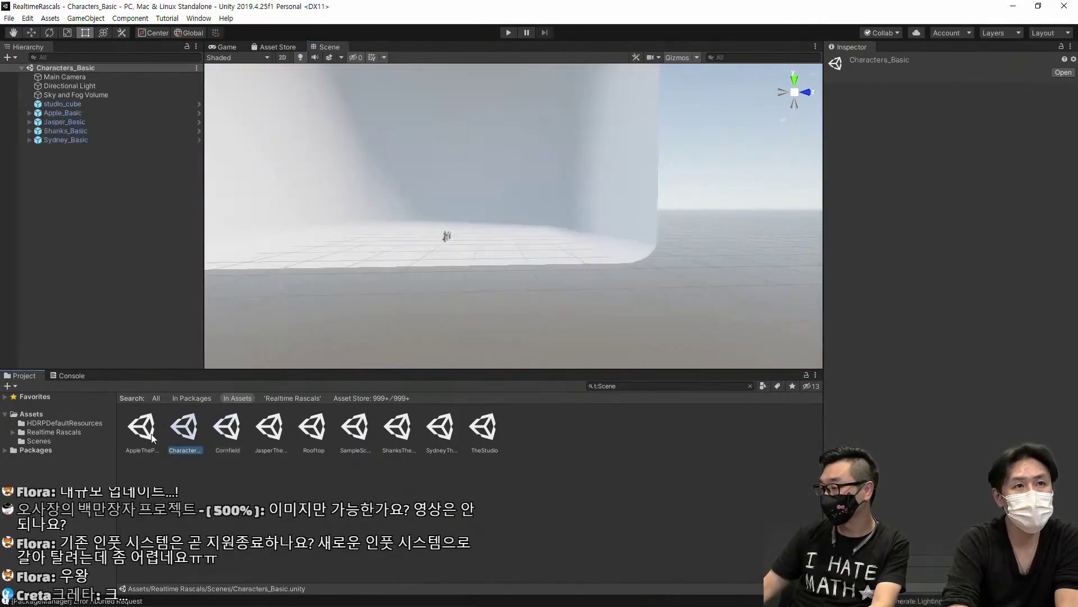
Fly and pan the Scene view to frame the badger, rabbit, frog and panda, then return to the browser
mouse_move(313, 288)
right_down()
mouse_move(531, 281)
mouse_move(506, 298)
mouse_move(706, 318)
mouse_move(527, 271)
mouse_move(441, 293)
right_up()
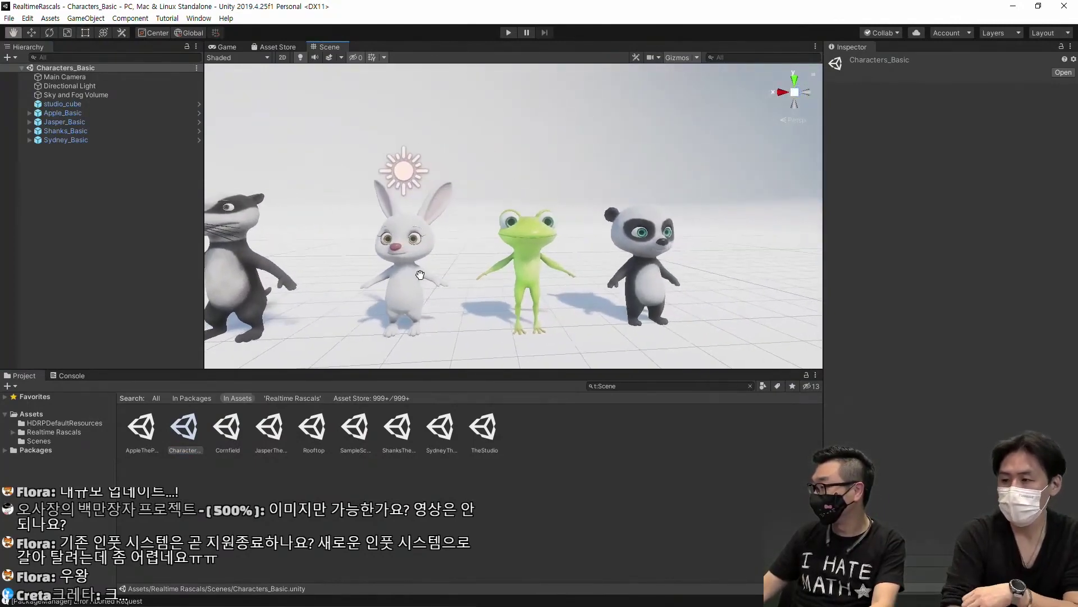
right_drag(441, 293, 507, 294)
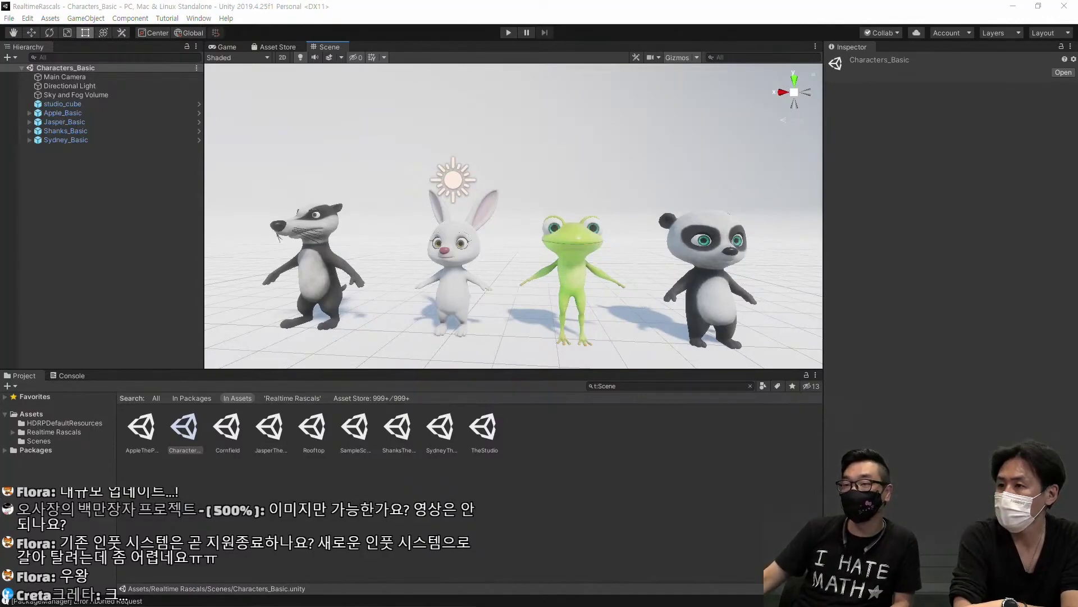
key(alt+Tab)
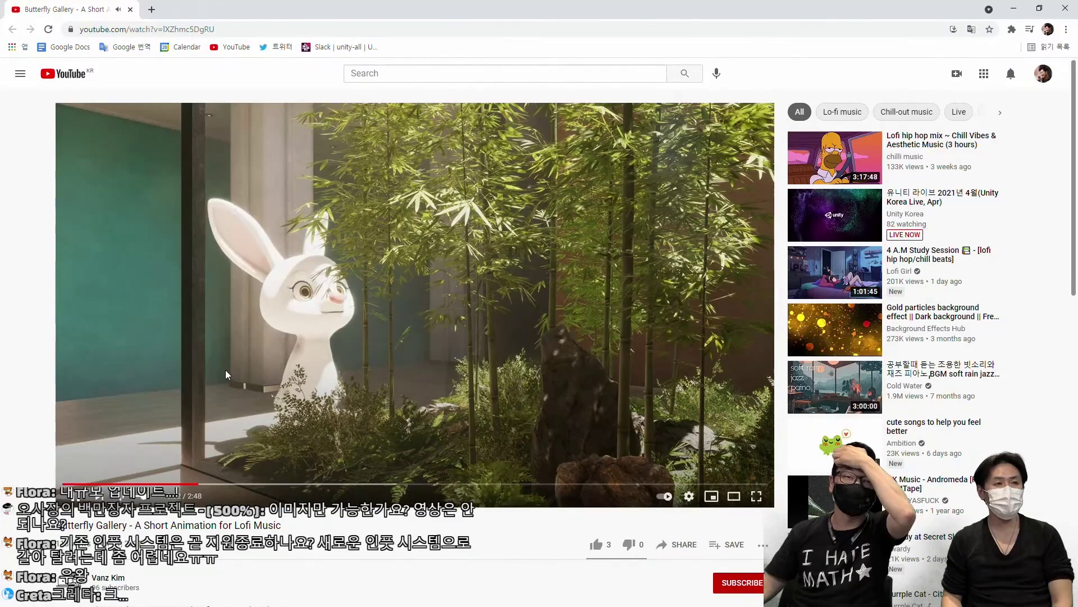
Pause the Butterfly Gallery short animation on YouTube
click(226, 370)
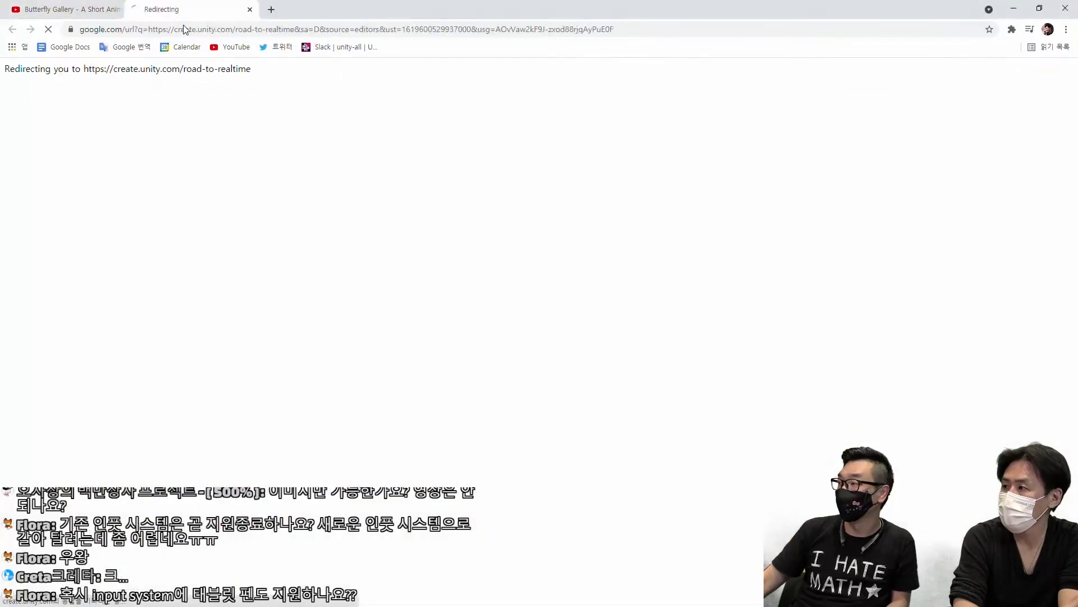
Scroll the Road to Realtime webinar page down to the Shader Graph for Animated Storytelling session card
scroll(106, 246, down, 3)
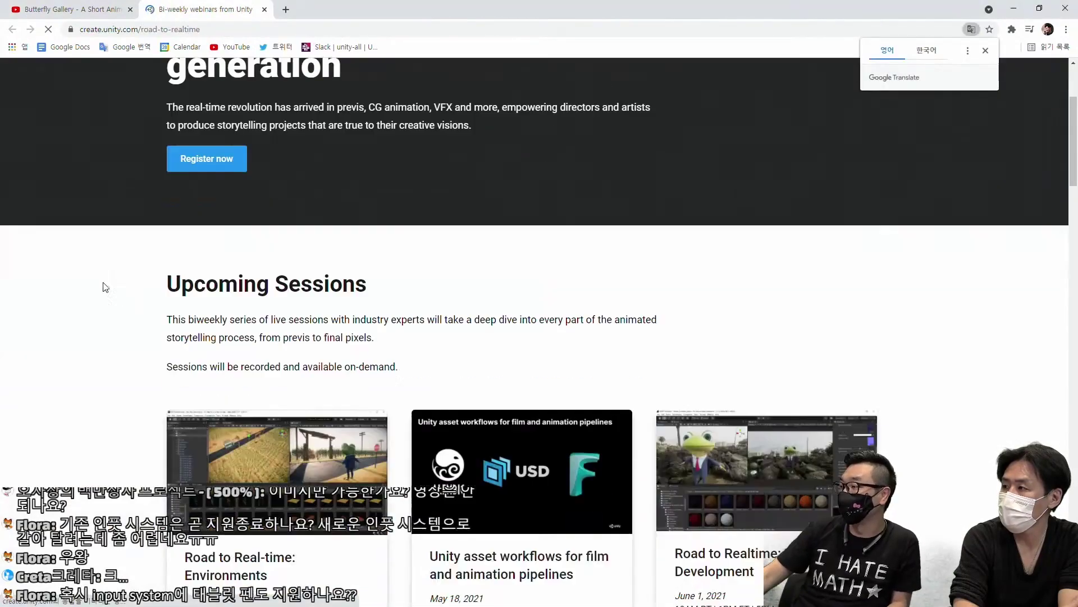
scroll(106, 284, down, 5)
scroll(109, 284, down, 1)
scroll(141, 287, up, 2)
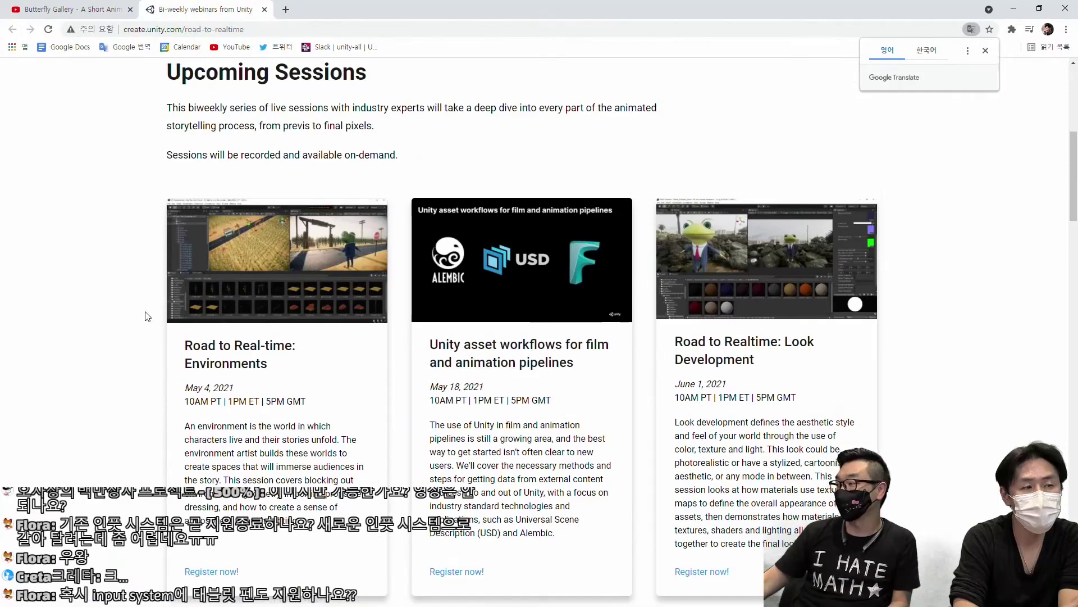
scroll(407, 387, down, 1)
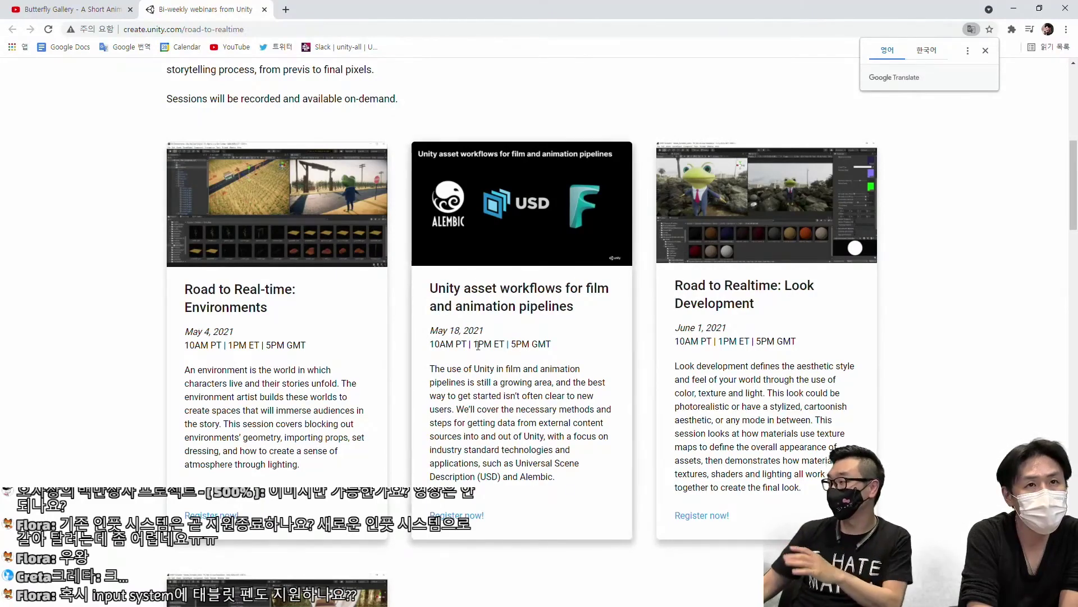
scroll(831, 354, down, 1)
scroll(843, 348, up, 1)
scroll(869, 336, down, 4)
scroll(869, 336, down, 3)
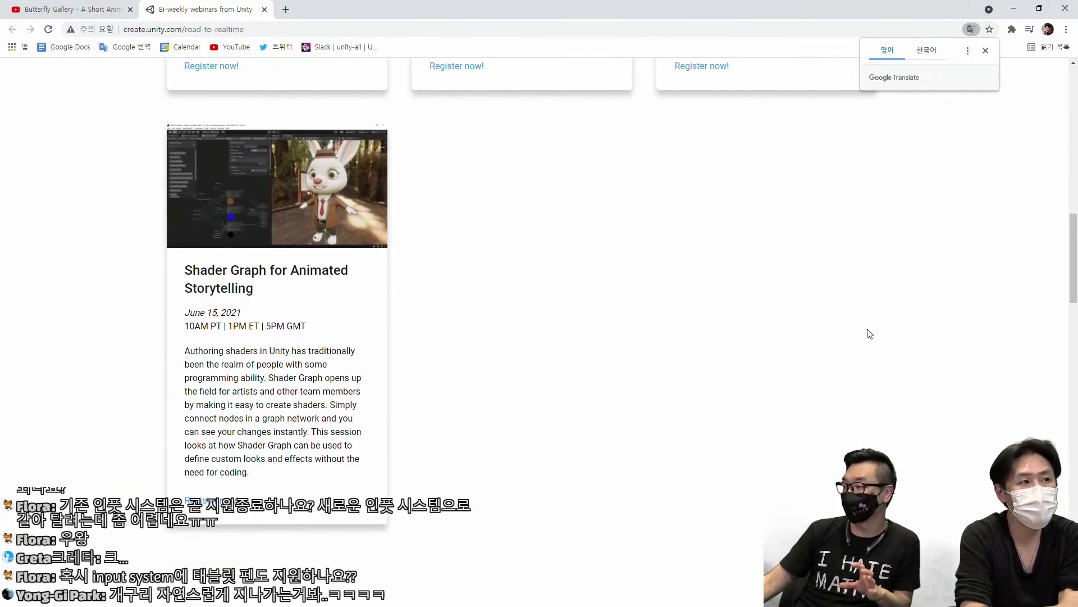
scroll(869, 334, up, 6)
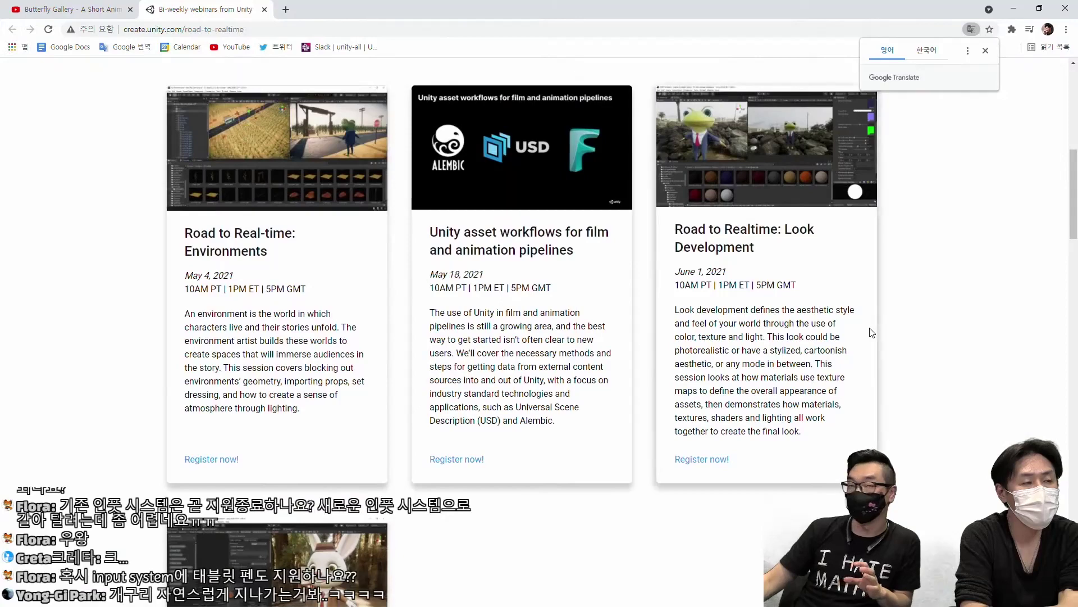